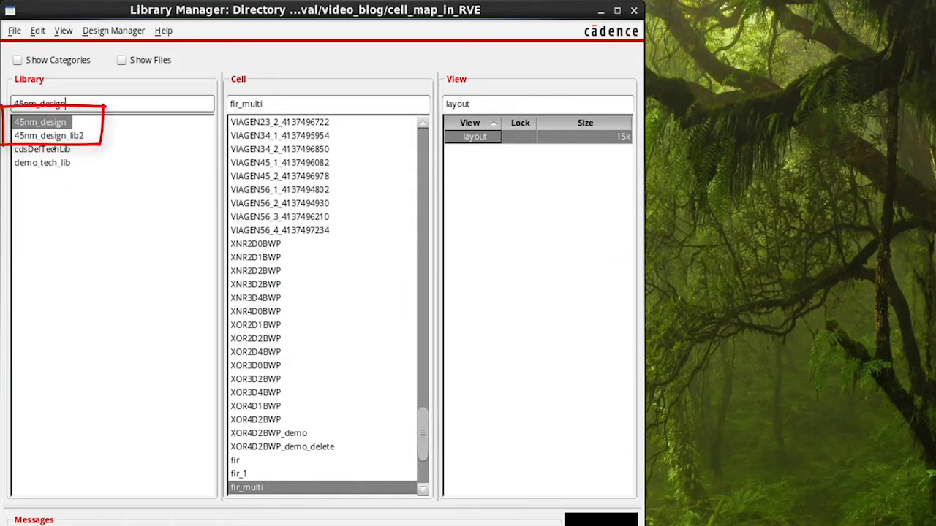
Compare the fir cell in 45nm_design and 45nm_design_lib2, ending on the lib2 fir layout
{"action": "left_click", "coordinate": [54, 141]}
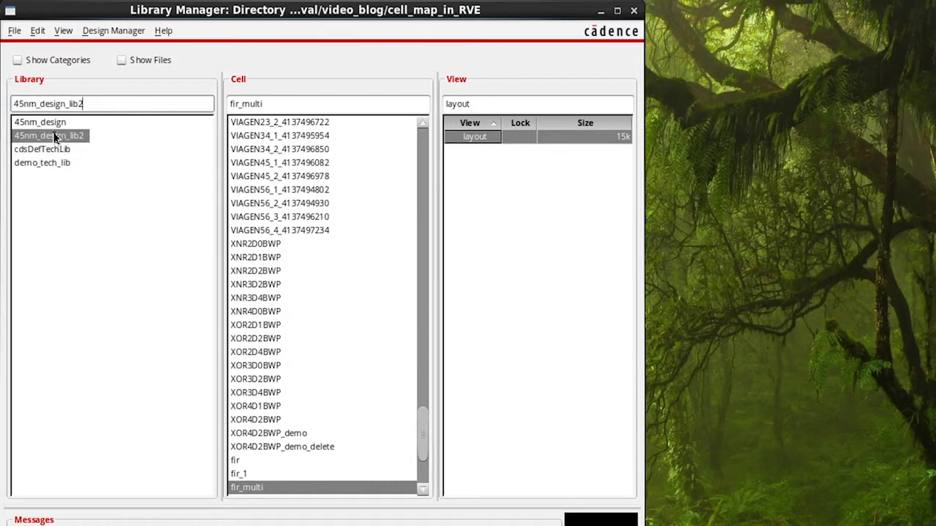
{"action": "left_click", "coordinate": [55, 125]}
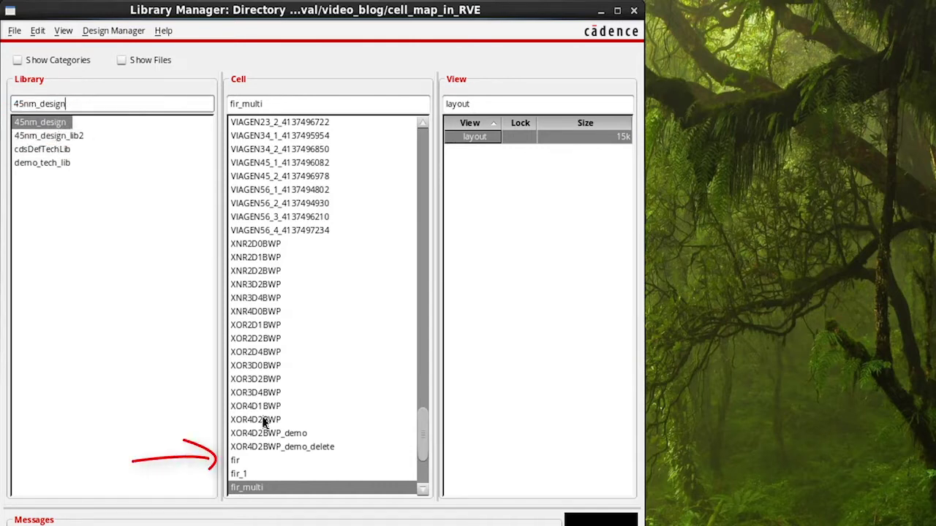
{"action": "left_click", "coordinate": [239, 462]}
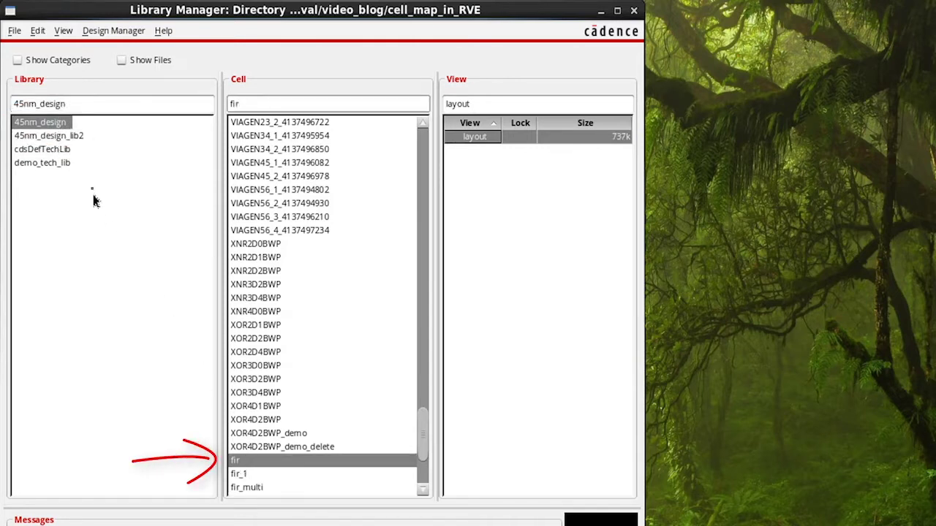
{"action": "left_click", "coordinate": [76, 137]}
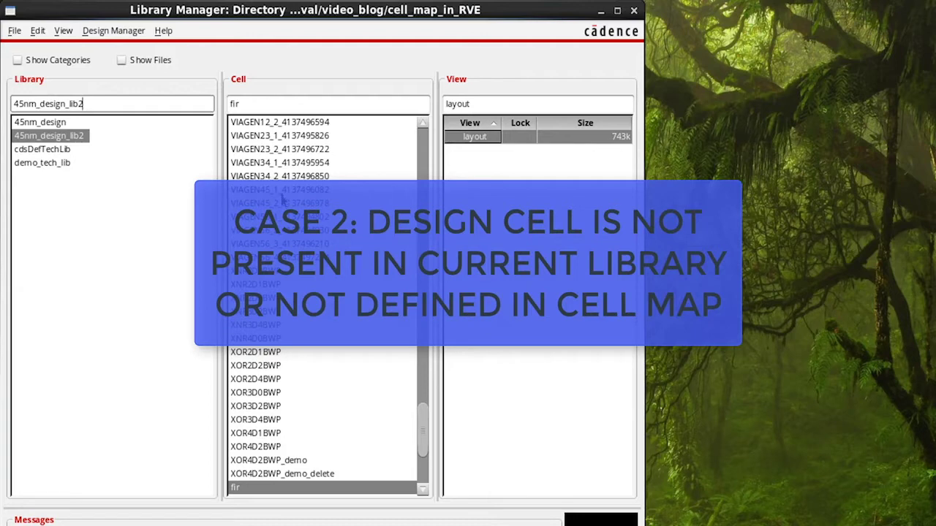
Select the fir_multi cell in the 45nm_design library
{"action": "key", "text": "BackSpace"}
{"action": "key", "text": "BackSpace"}
{"action": "key", "text": "BackSpace"}
{"action": "key", "text": "BackSpace"}
{"action": "key", "text": "BackSpace"}
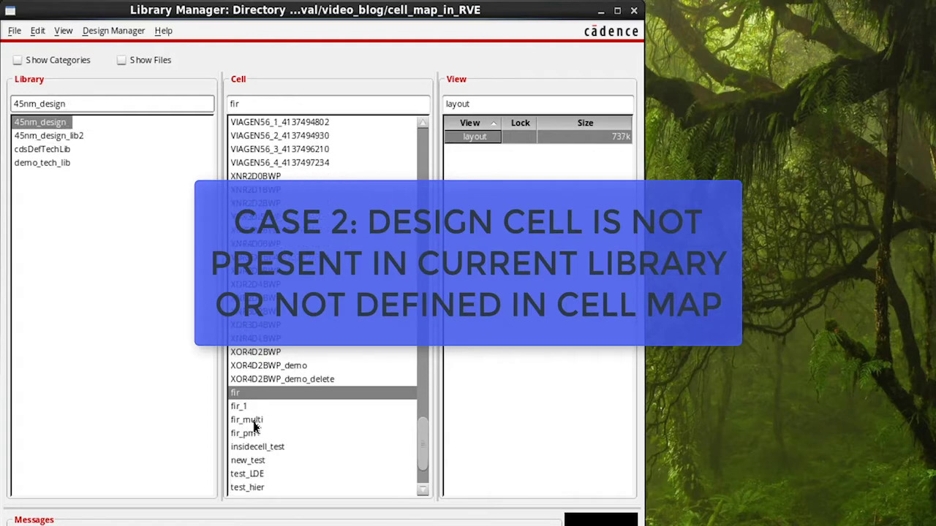
{"action": "left_click", "coordinate": [248, 421]}
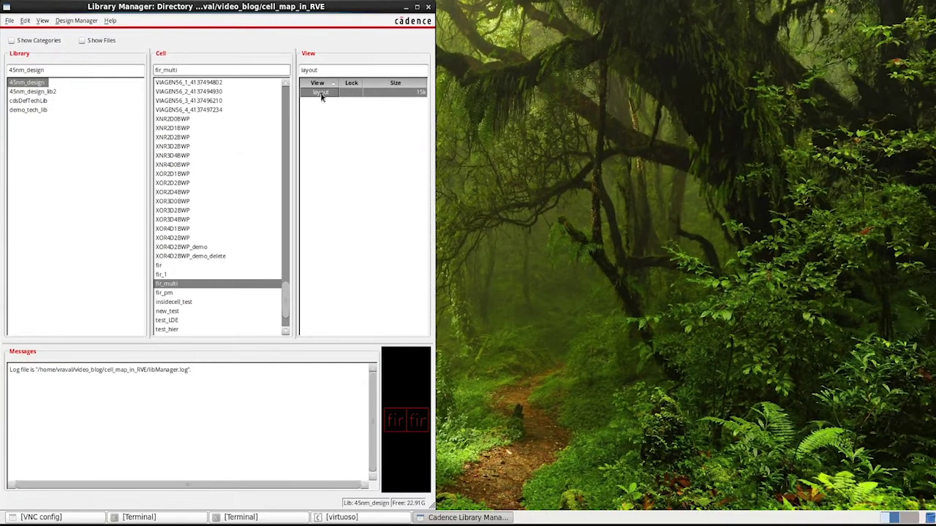
Open the fir_multi layout and run Calibre nmDRC on it
{"action": "double_click", "coordinate": [321, 93]}
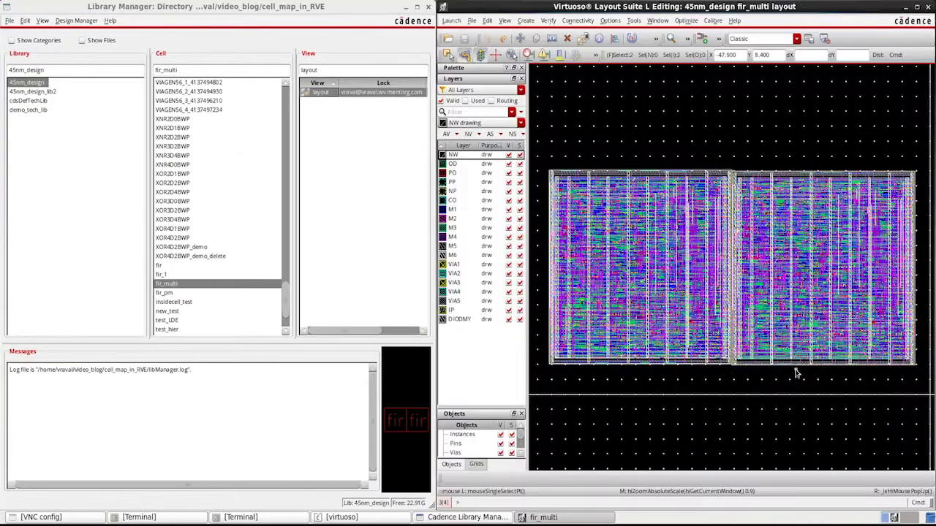
{"action": "left_click", "coordinate": [713, 20]}
{"action": "left_click", "coordinate": [713, 41]}
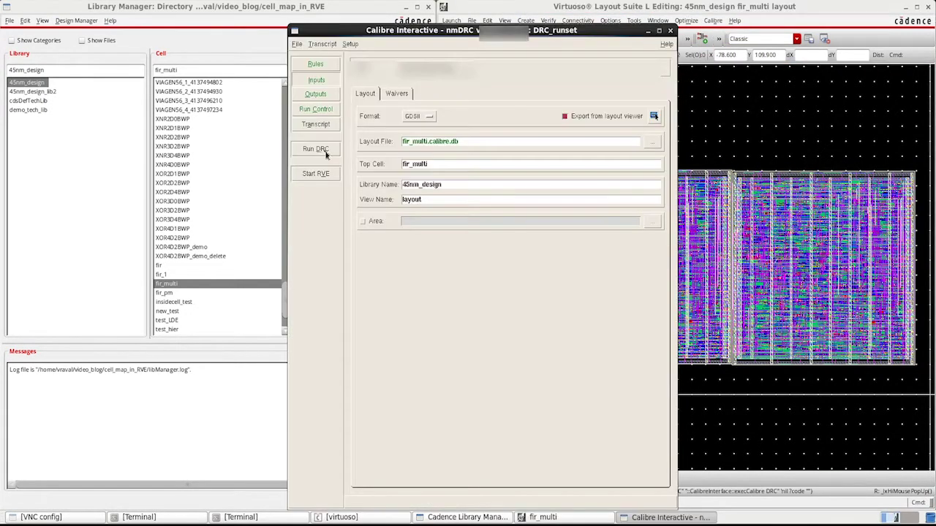
{"action": "left_click", "coordinate": [317, 149]}
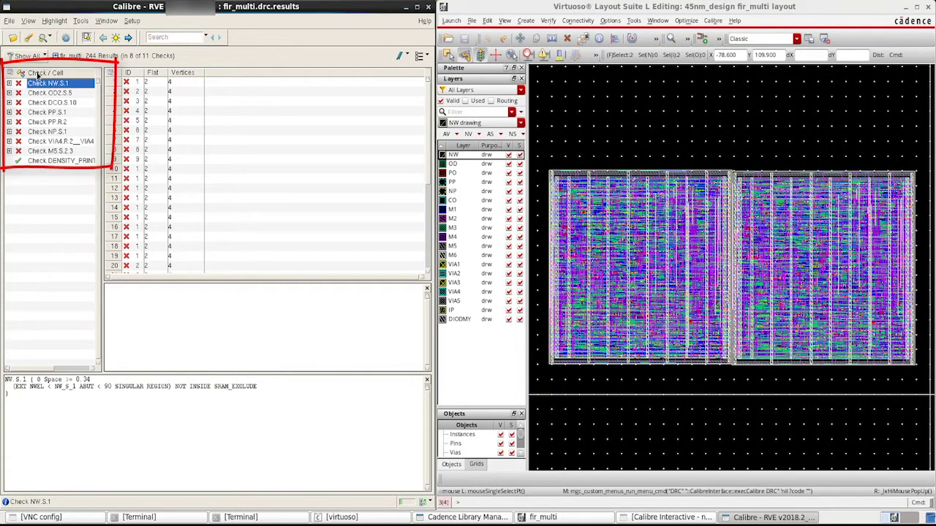
Group DRC results by Cell / Check and list cell fir's 244 violations
{"action": "right_click", "coordinate": [37, 75]}
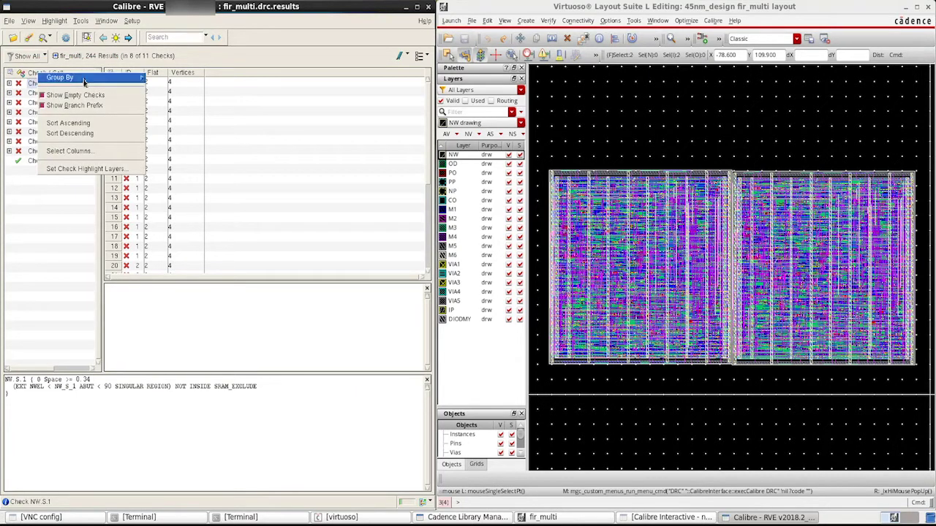
{"action": "mouse_move", "coordinate": [84, 82]}
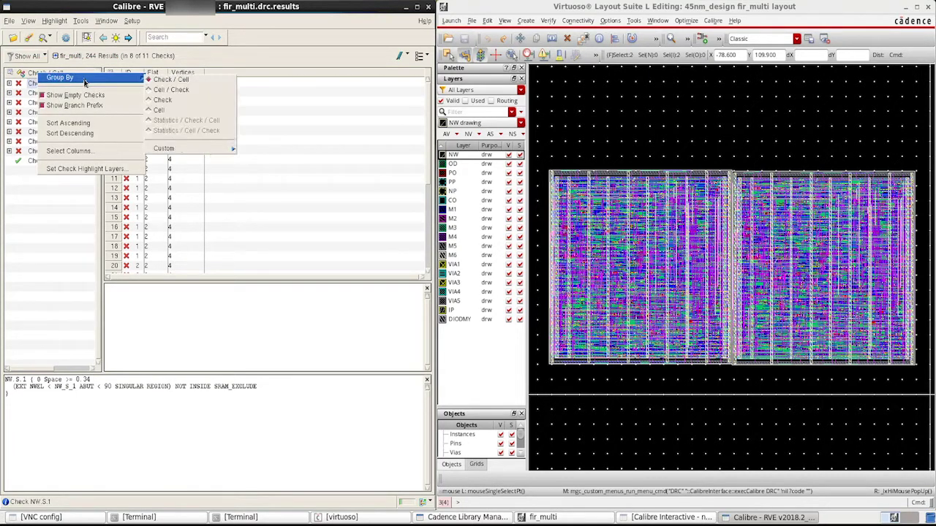
{"action": "left_click", "coordinate": [166, 91]}
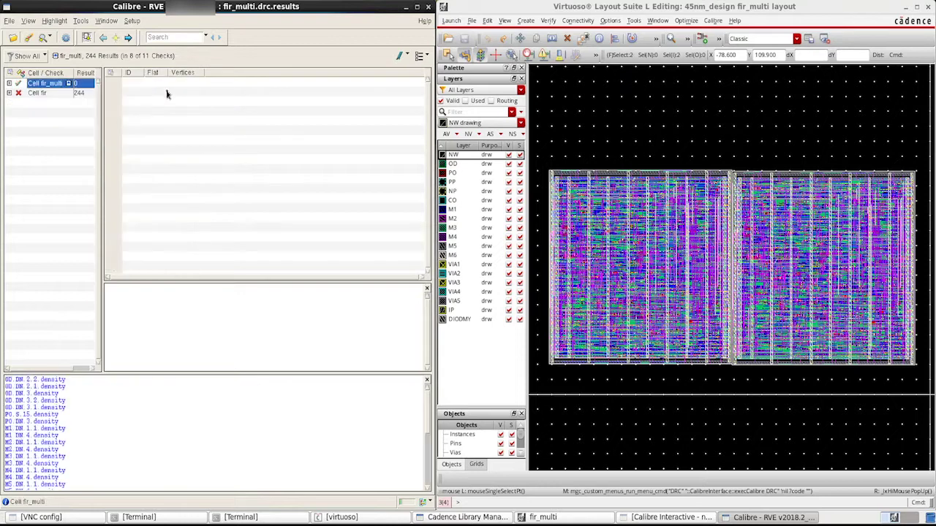
{"action": "left_click", "coordinate": [42, 94]}
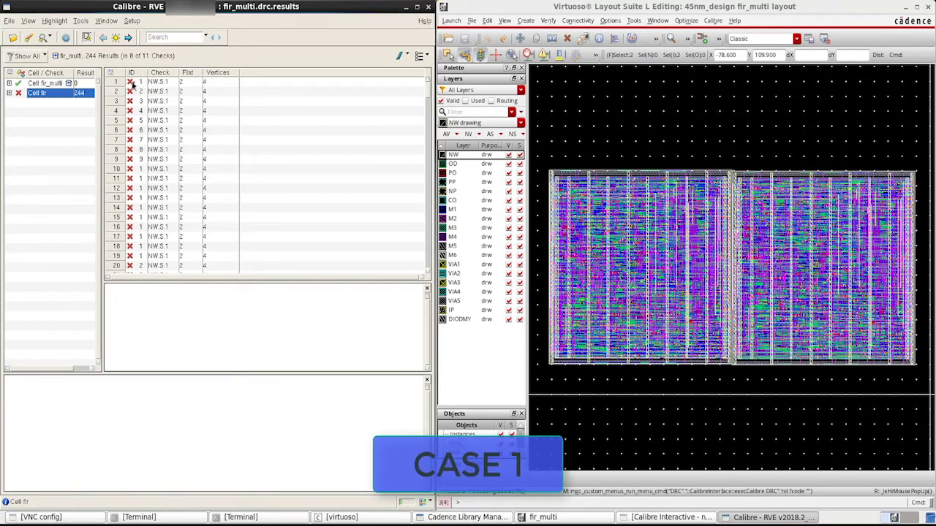
Highlight the first NW.S.1 violation, shown in the 45nm_design fir layout
{"action": "left_click", "coordinate": [161, 82]}
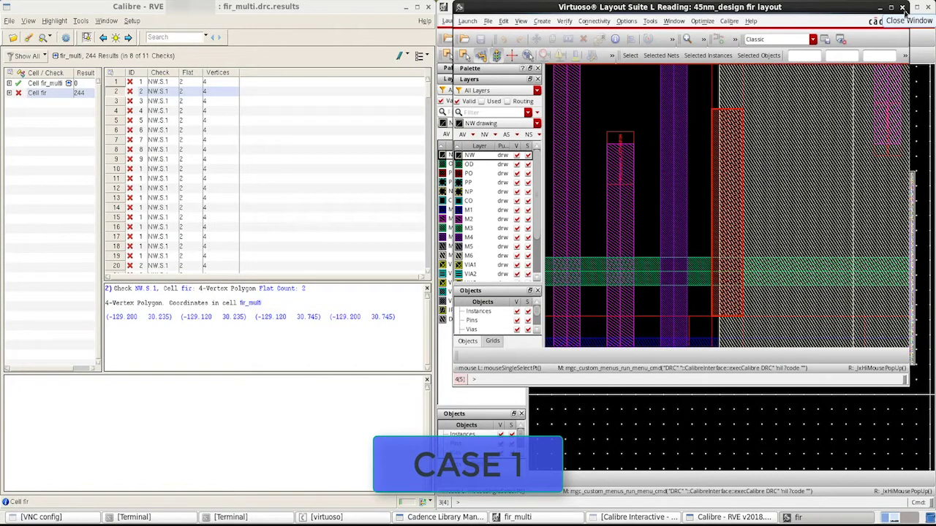
{"action": "left_click", "coordinate": [47, 23]}
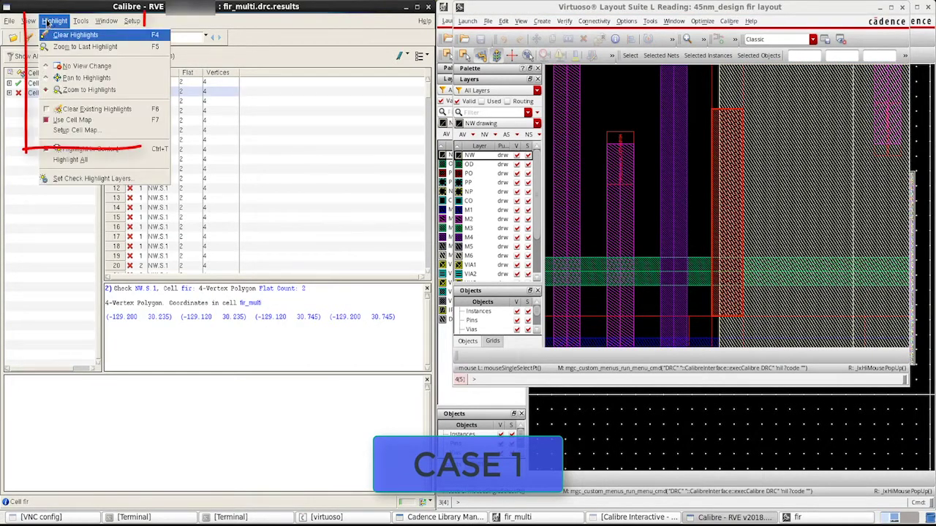
Map cell fir to library 45nm_design_lib2 in the Cell Map setup
{"action": "left_click", "coordinate": [85, 131]}
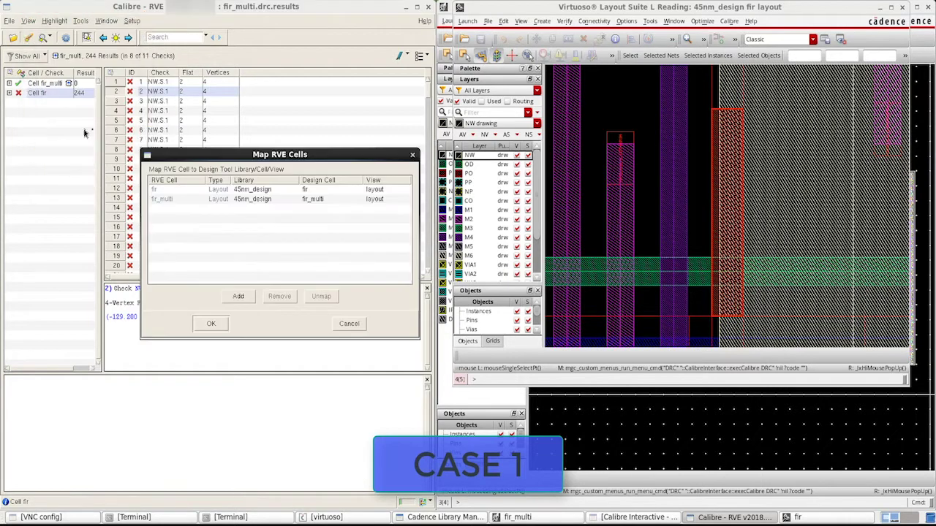
{"action": "double_click", "coordinate": [246, 192]}
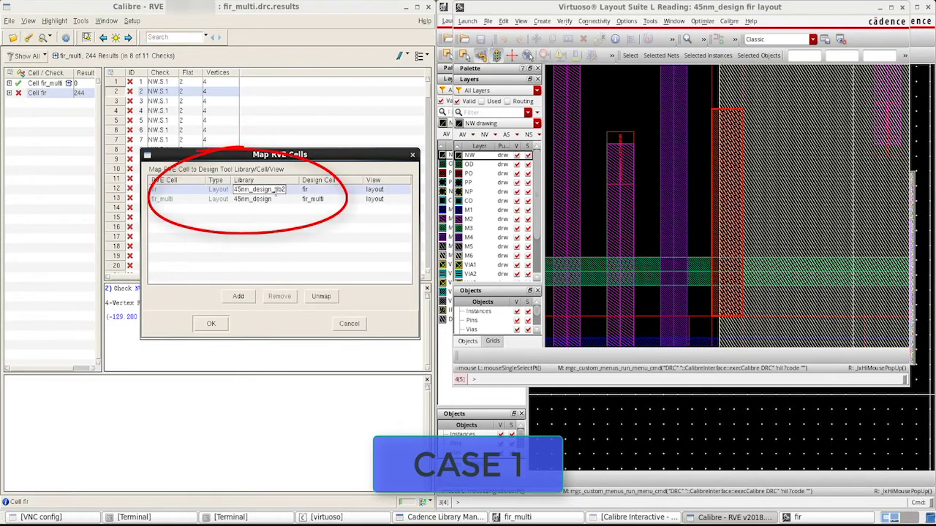
{"action": "left_click", "coordinate": [211, 324]}
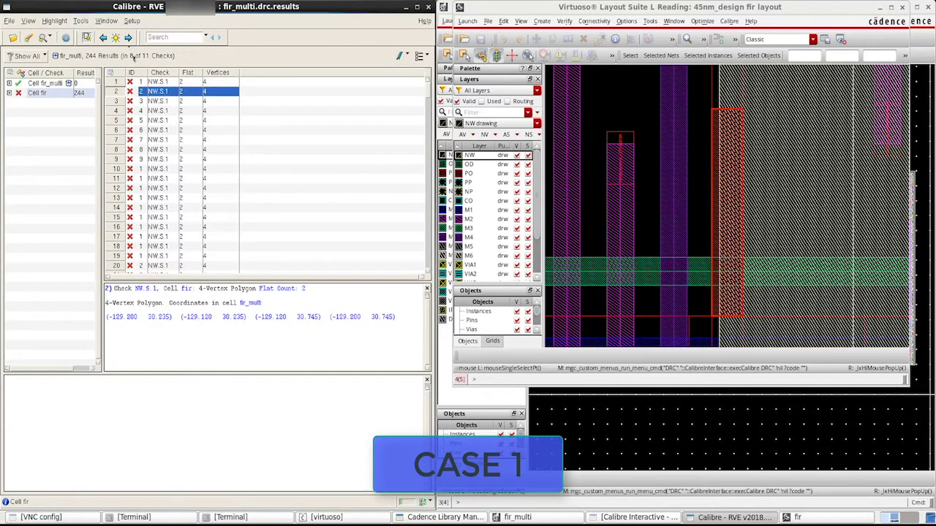
Step forward four violations to NW.S.1 result 6 in the lib2 fir layout
{"action": "left_click", "coordinate": [128, 38]}
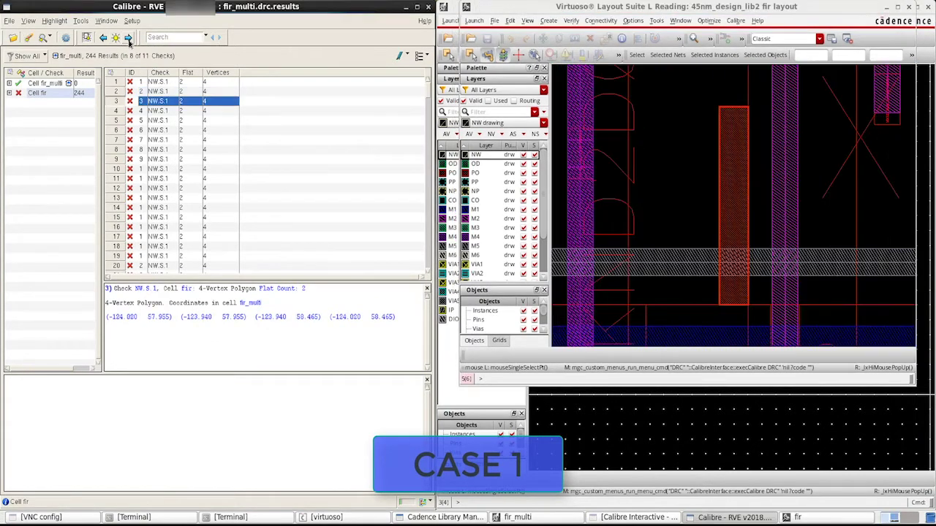
{"action": "left_click", "coordinate": [128, 38]}
{"action": "left_click", "coordinate": [128, 38]}
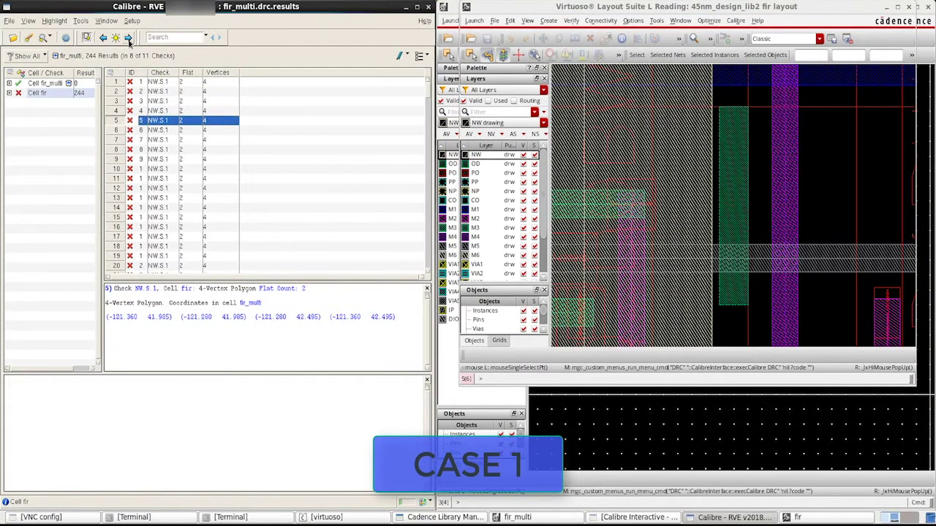
{"action": "left_click", "coordinate": [128, 38]}
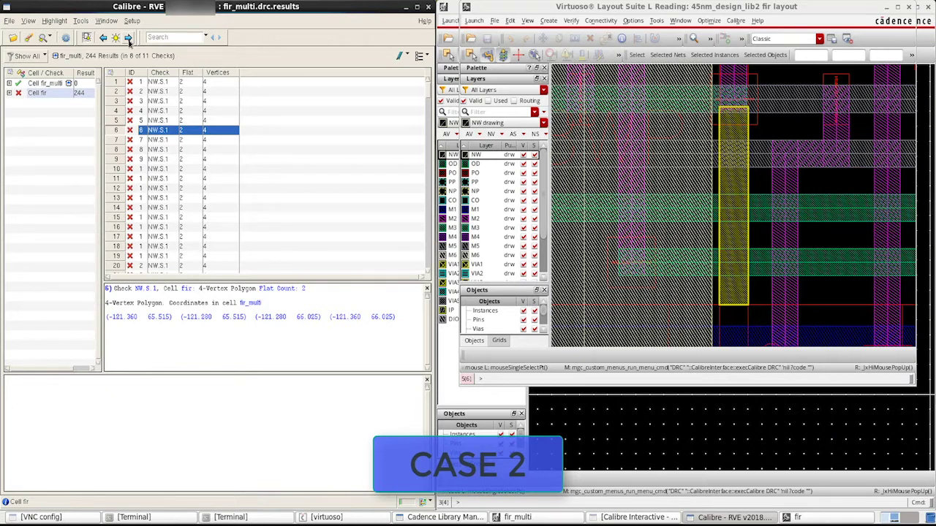
Leave fir's Library empty in the Cell Map setup and apply it
{"action": "left_click", "coordinate": [28, 22]}
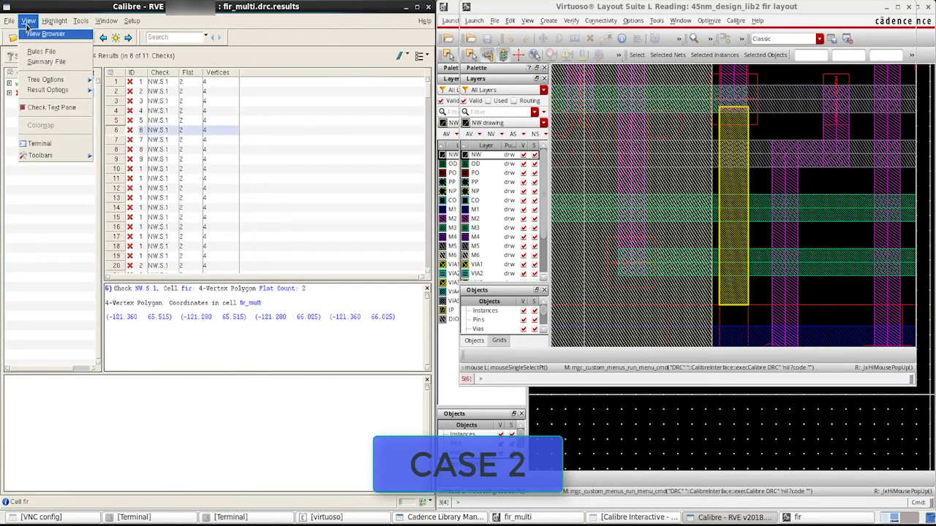
{"action": "mouse_move", "coordinate": [55, 20]}
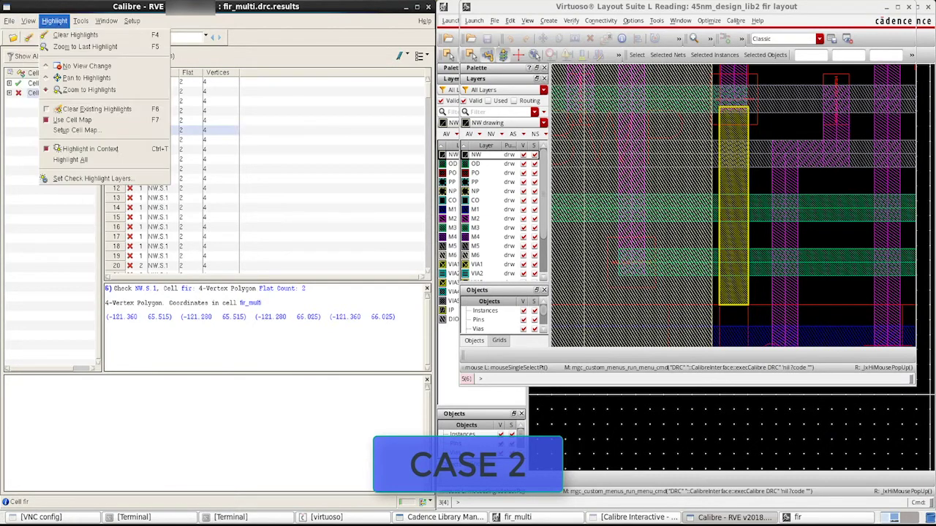
{"action": "left_click", "coordinate": [82, 131]}
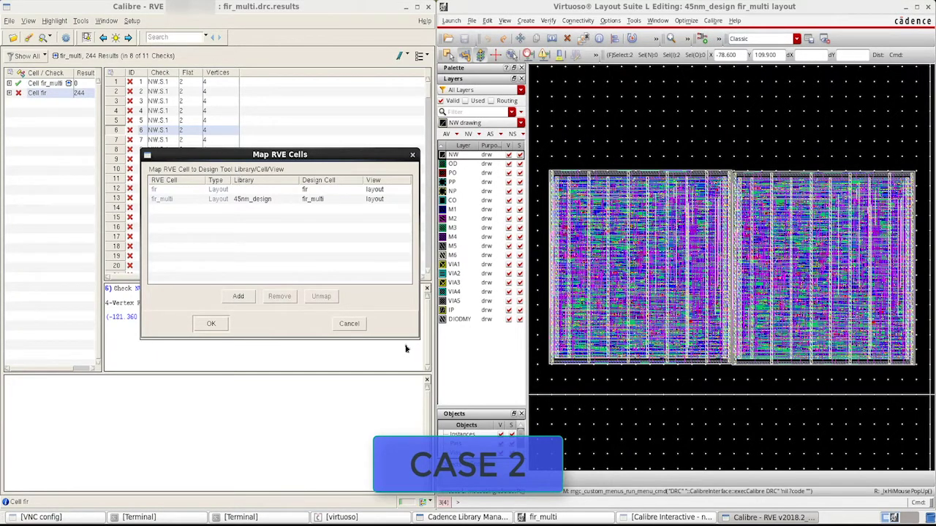
{"action": "left_click", "coordinate": [357, 328]}
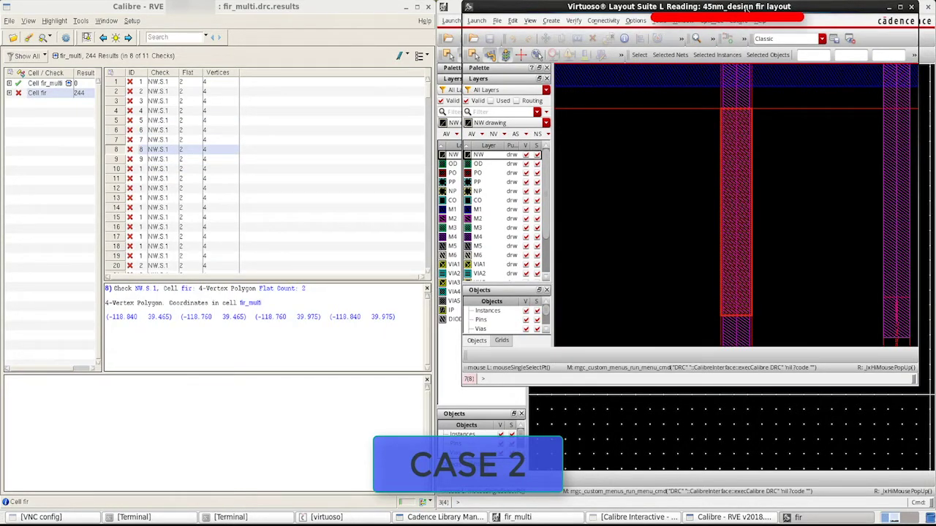
Enter 45nm_design_lib2 as fir's library in the Cell Map and apply it
{"action": "left_click", "coordinate": [54, 20]}
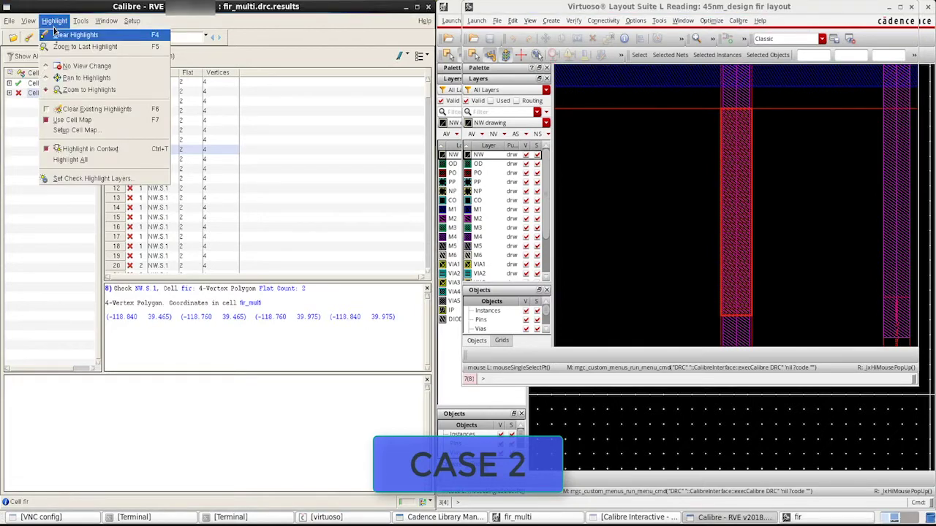
{"action": "left_click", "coordinate": [66, 130]}
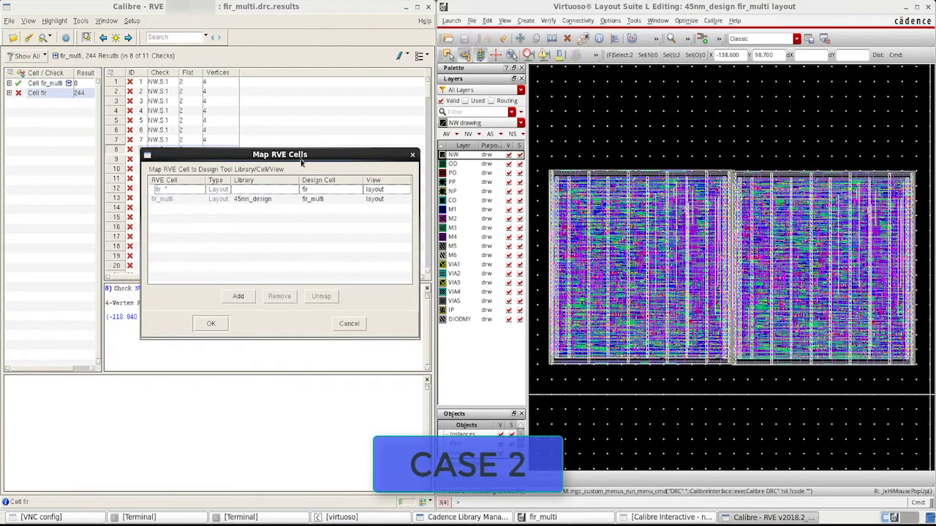
{"action": "double_click", "coordinate": [253, 189]}
{"action": "type", "text": "45nm_design_lib2"}
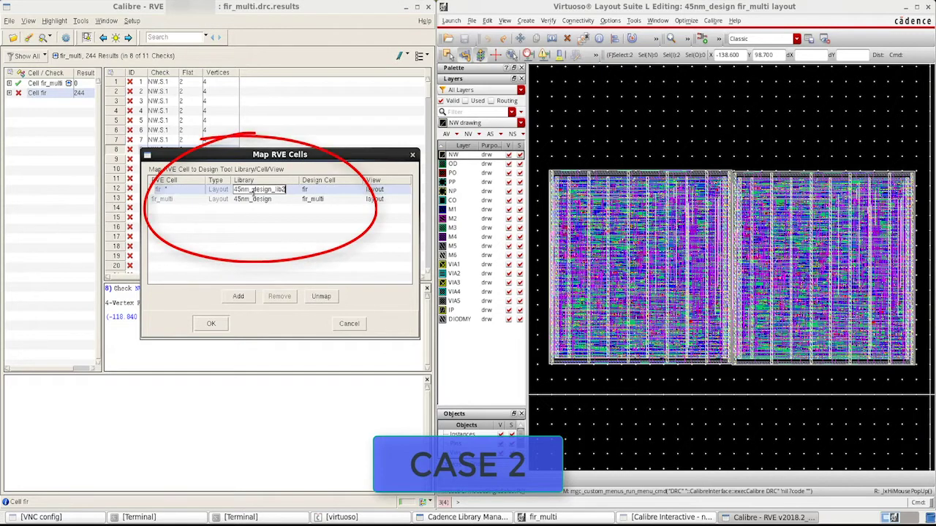
{"action": "left_click", "coordinate": [212, 323]}
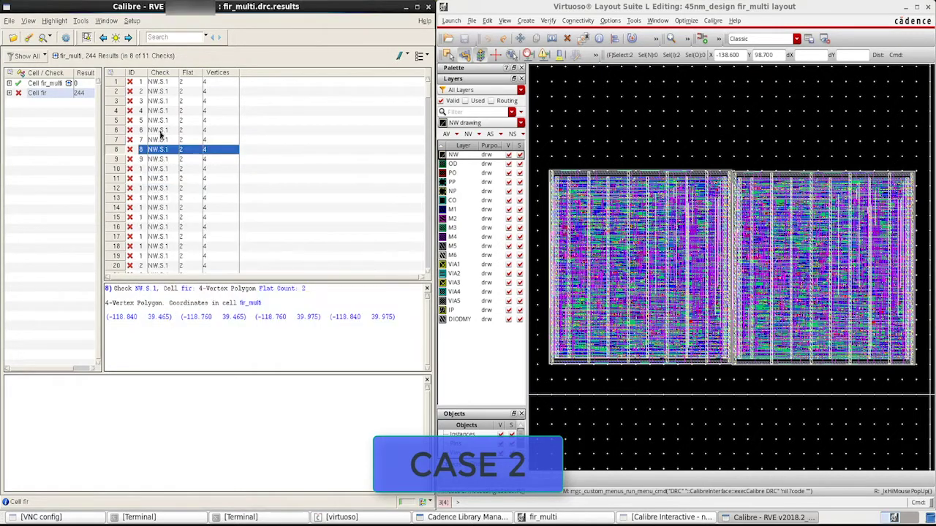